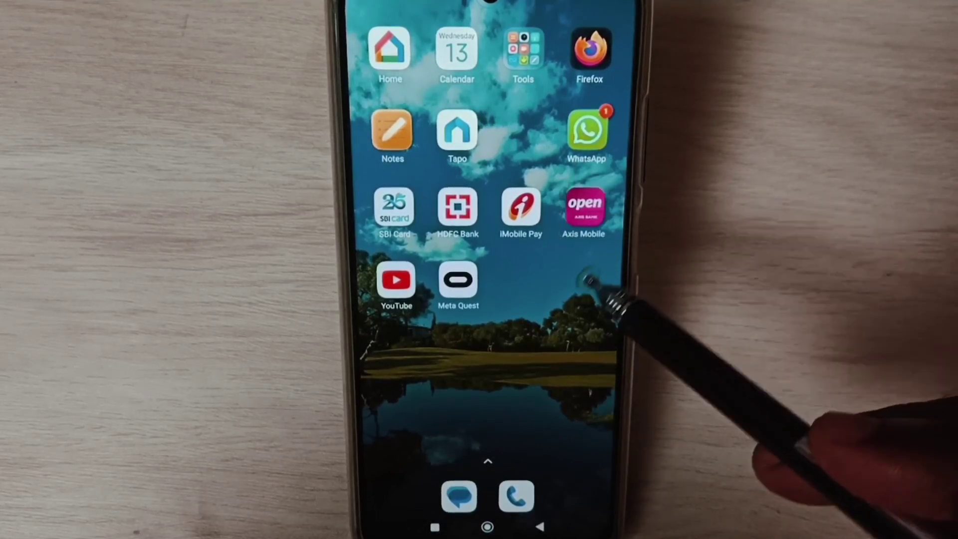
- Swipe the home screen to the page with the clock, Play Store, Settings and Chrome
left_click_drag(524, 349, 622, 315)
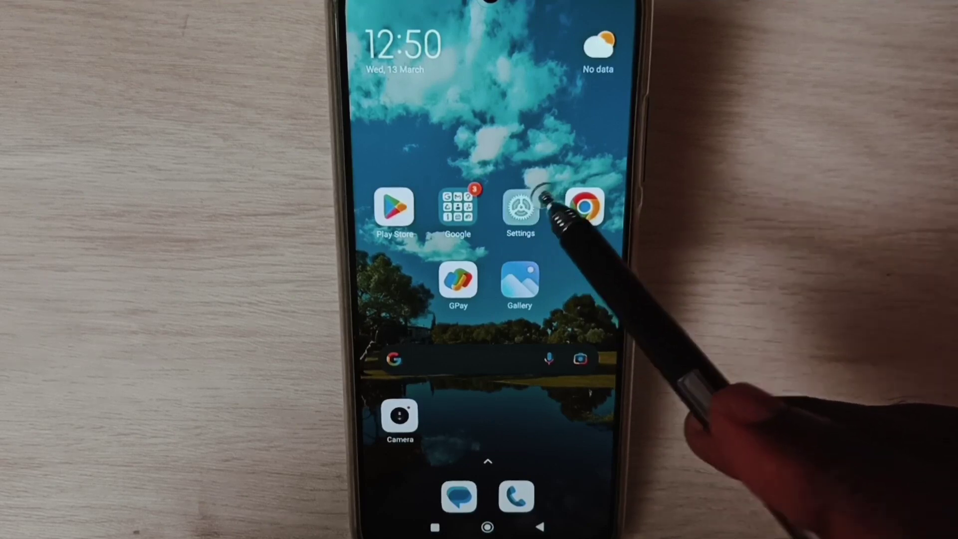
- Open Screen lock under Passwords & security and confirm the current four-digit PIN
left_click(522, 201)
scroll(552, 368, "down", 5)
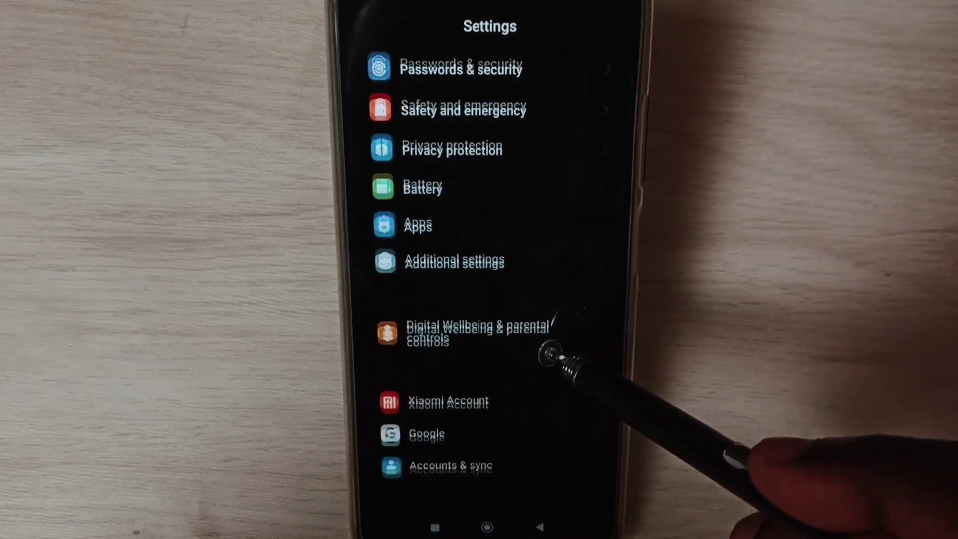
scroll(556, 395, "up", 2)
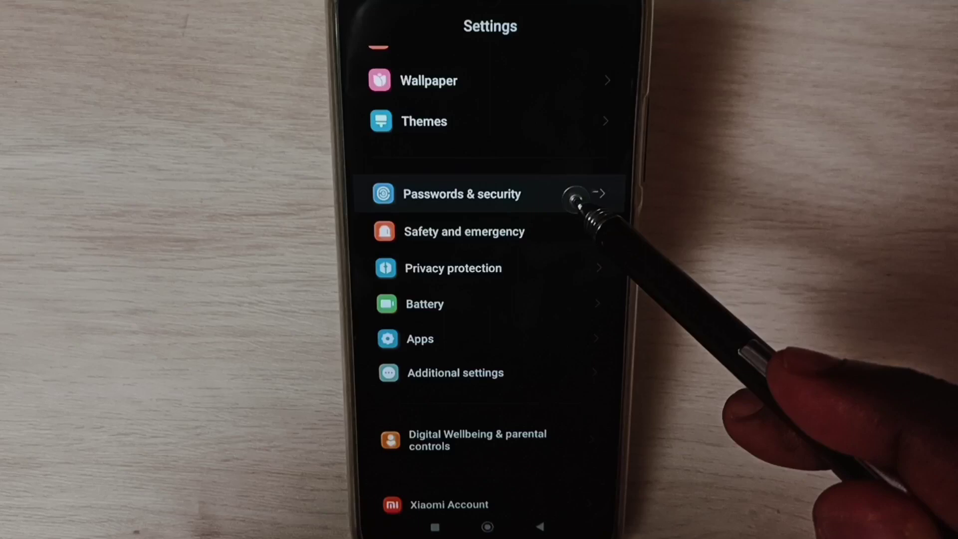
left_click(575, 197)
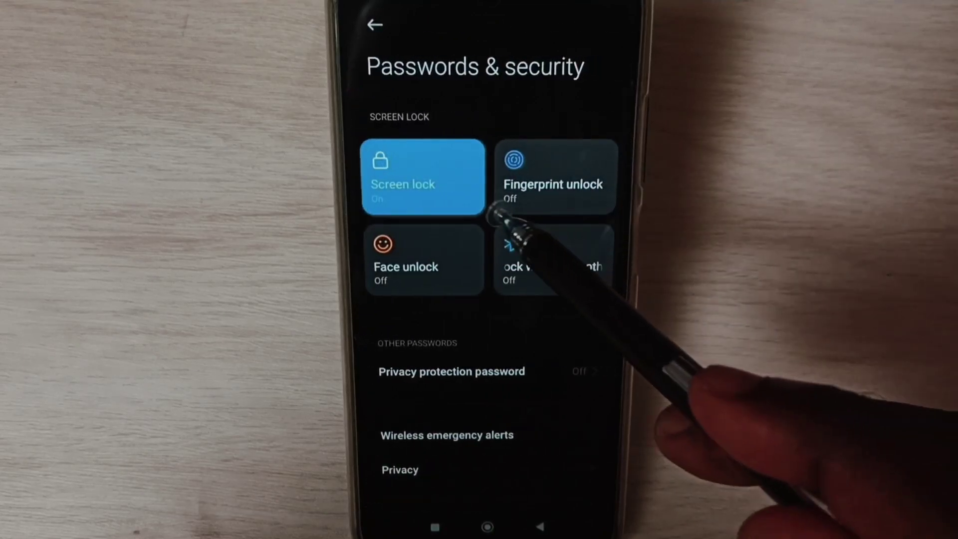
left_click(527, 174)
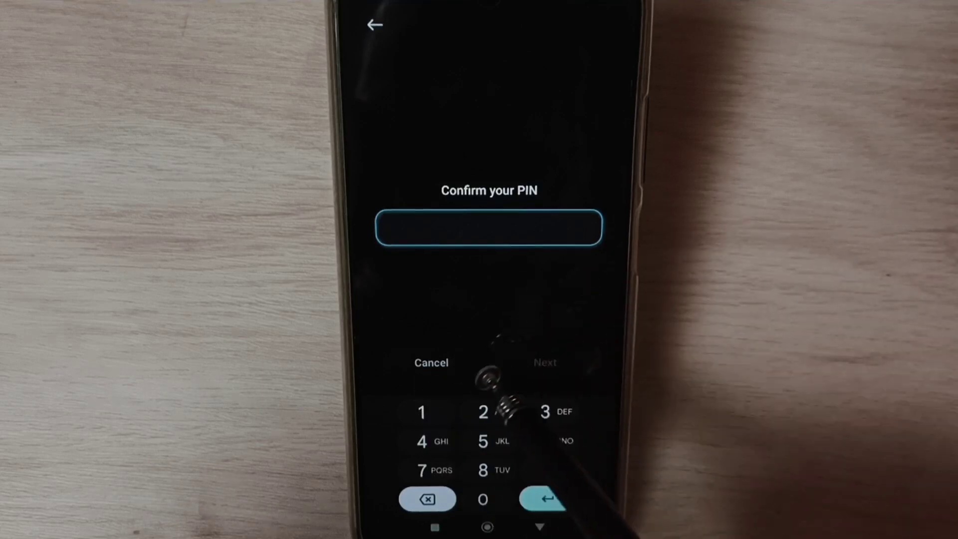
left_click(421, 412)
left_click(483, 412)
left_click(545, 412)
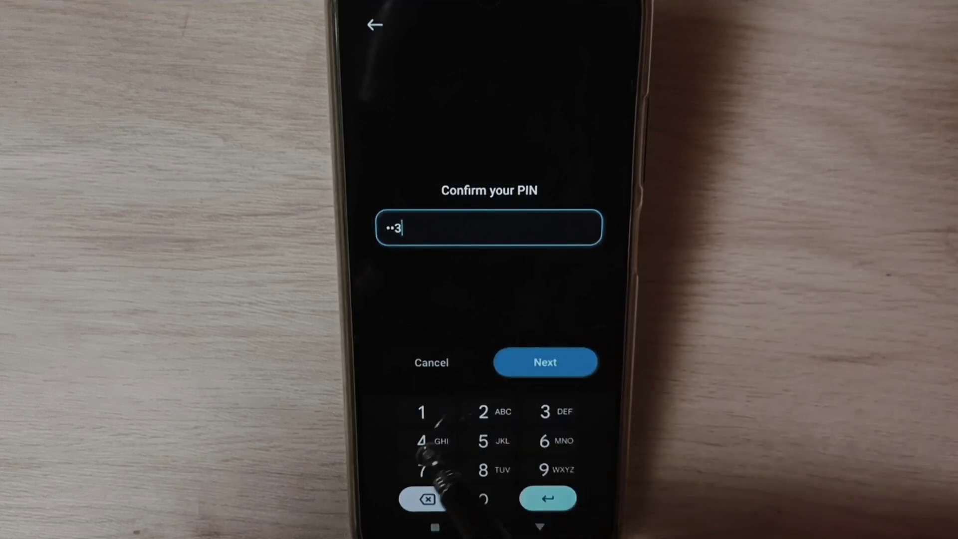
left_click(422, 440)
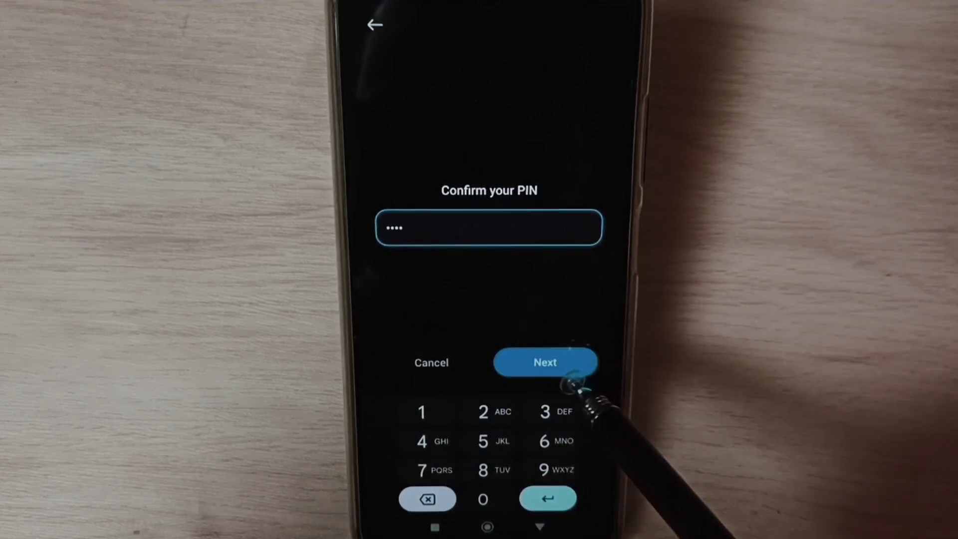
left_click(571, 365)
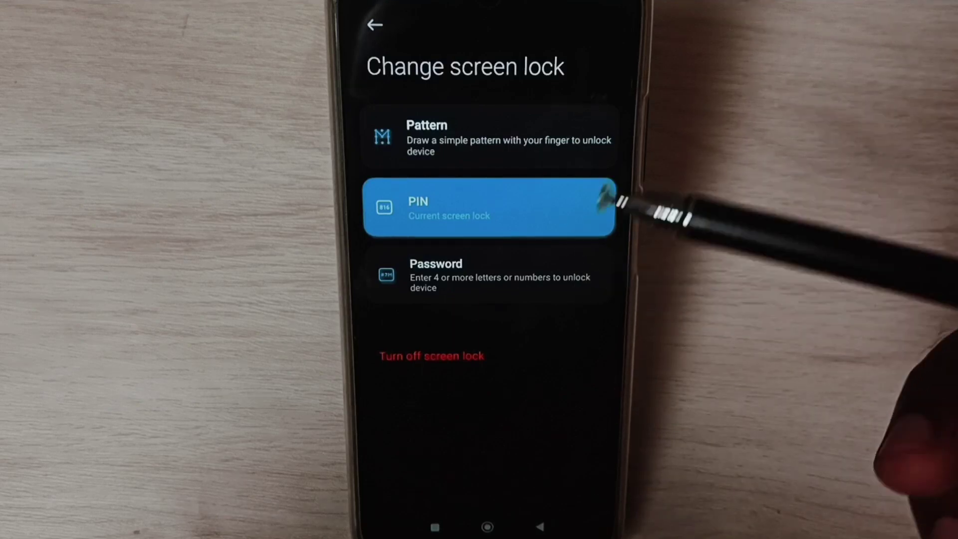
- Choose PIN again as the screen lock type on Change screen lock
left_click(560, 214)
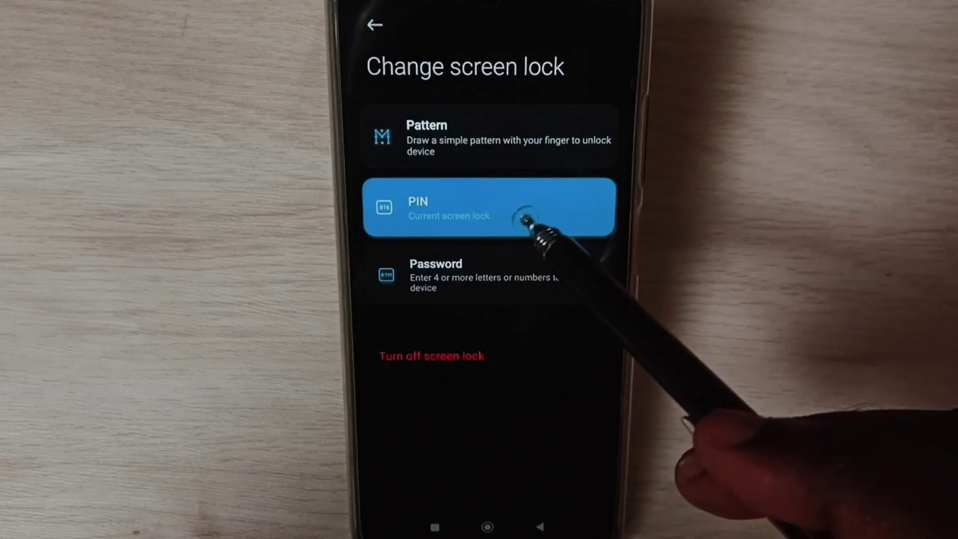
left_click(553, 206)
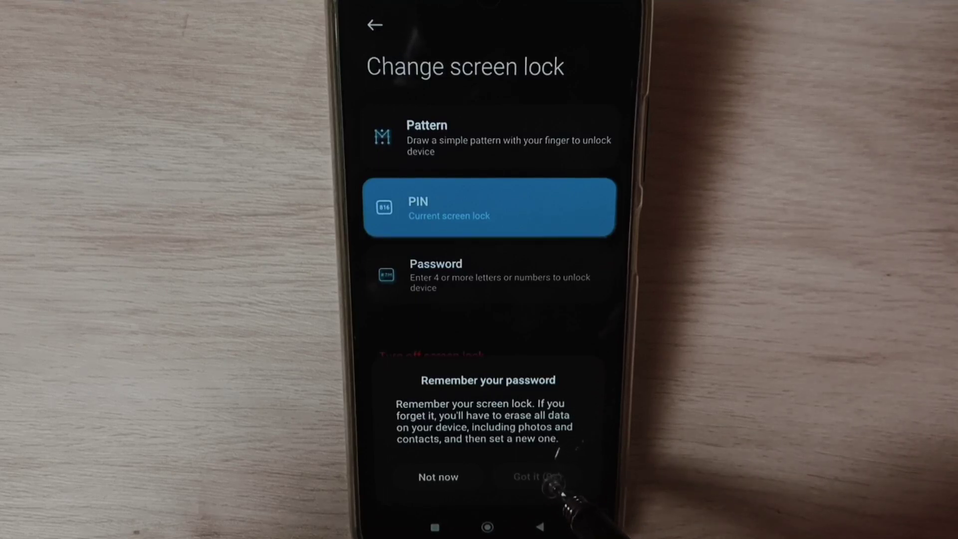
- Acknowledge the Remember your password warning and enter the new four-digit PIN
left_click(537, 476)
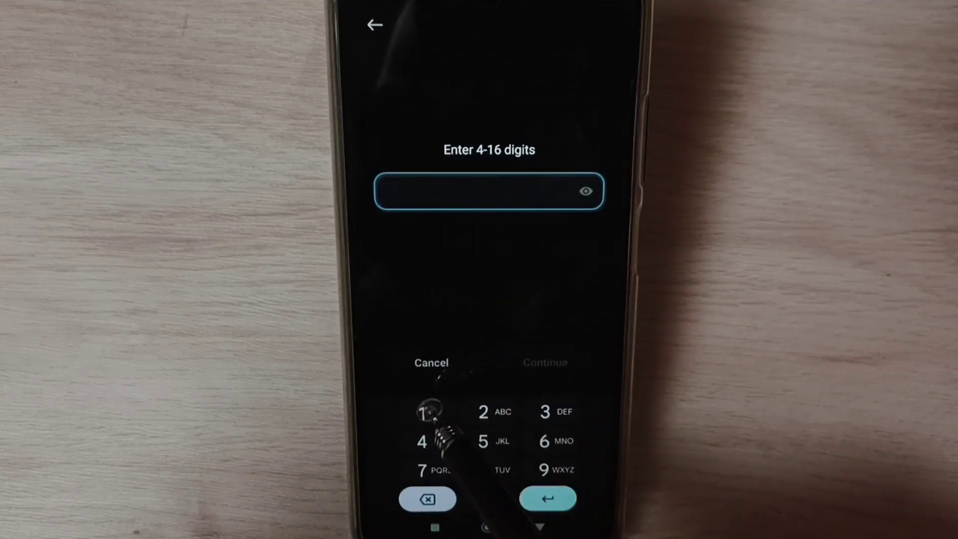
left_click(422, 413)
left_click(484, 412)
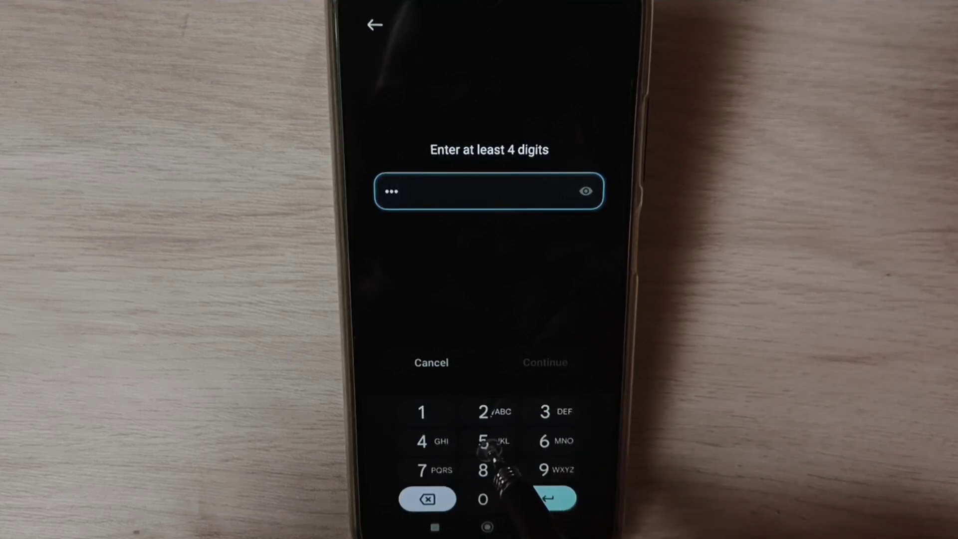
left_click(483, 442)
left_click(573, 364)
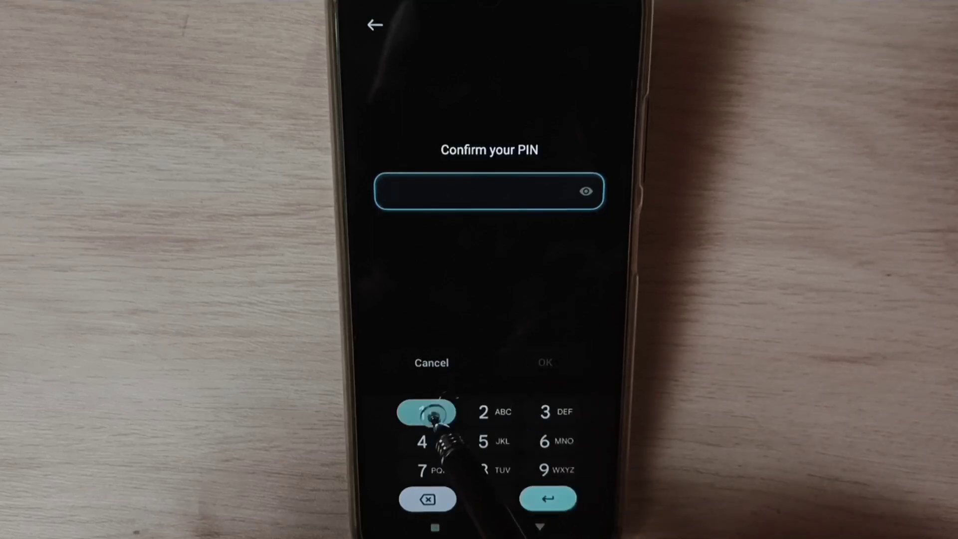
- Re-enter the new PIN digits on the Confirm your PIN screen
left_click(425, 411)
left_click(483, 412)
left_click(550, 412)
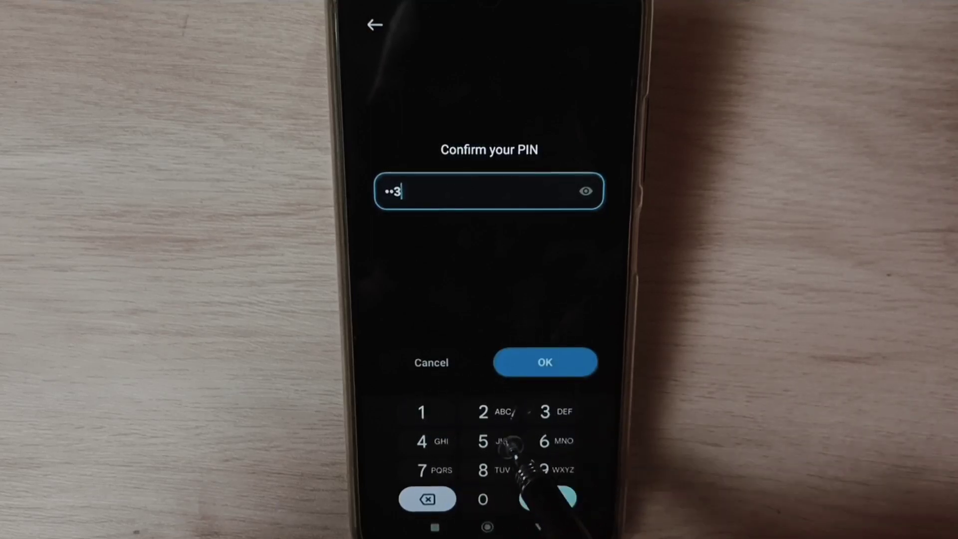
- Save the new PIN, return home, lock the phone and swipe up to the PIN keypad
left_click(577, 363)
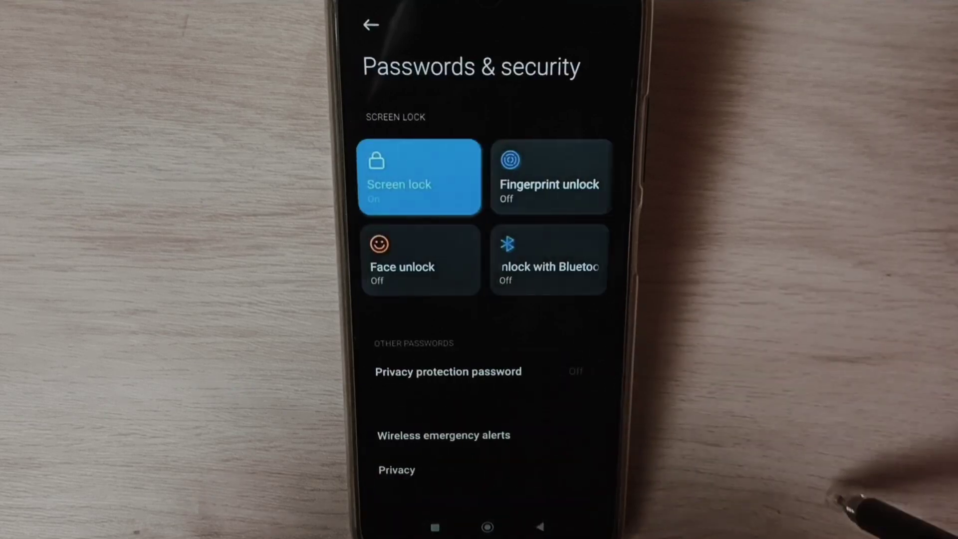
left_click(539, 527)
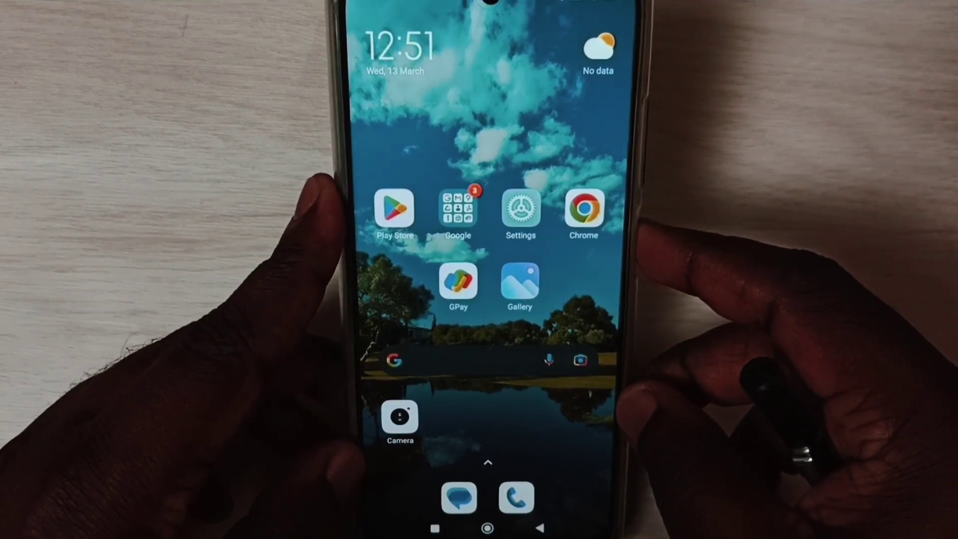
key("XF86PowerOff")
key("XF86PowerOff")
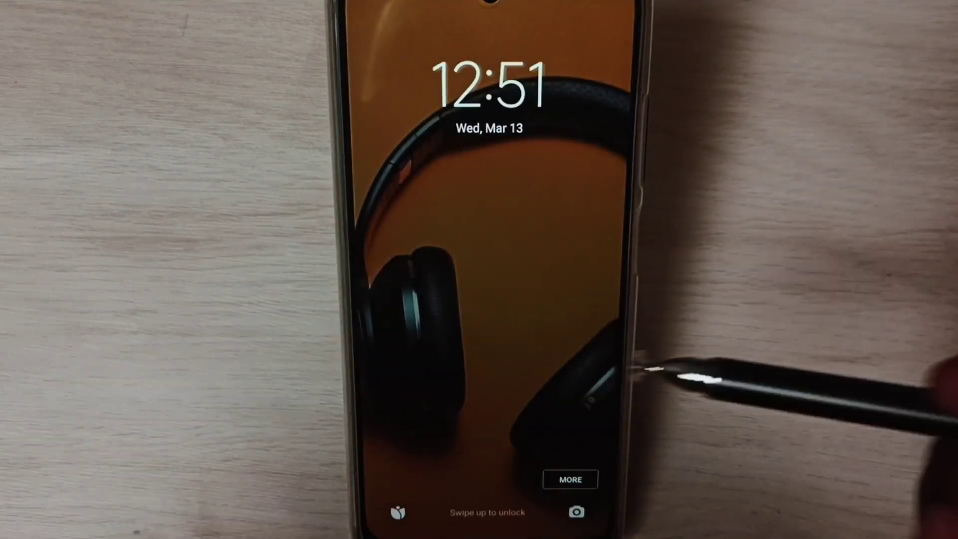
left_click_drag(513, 468, 595, 150)
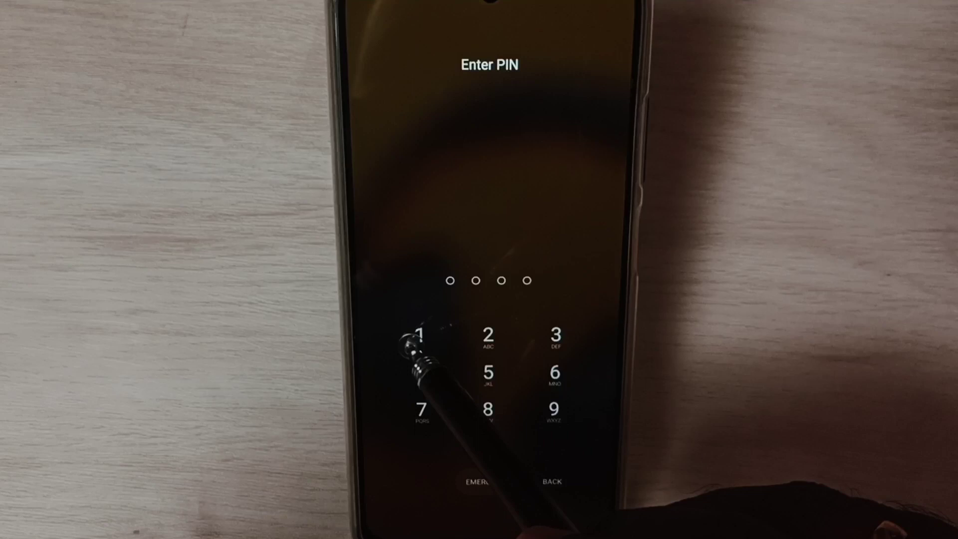